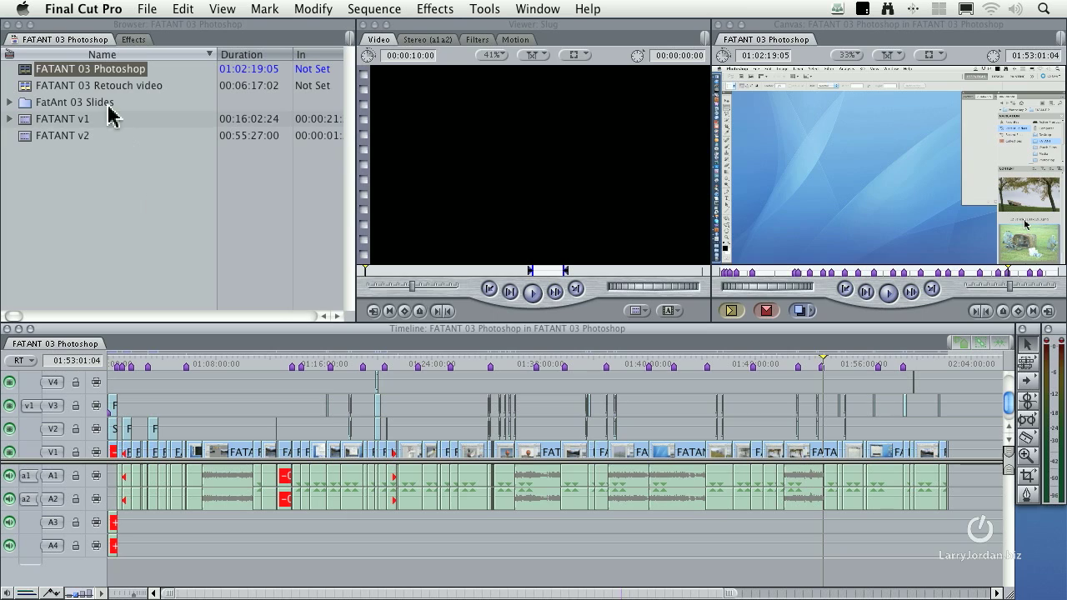
Set up an XML export of the FATANT 03 Photoshop sequence in Apple XML Interchange Format, version 5, excluding master clips outside the selection
left_click(30, 69)
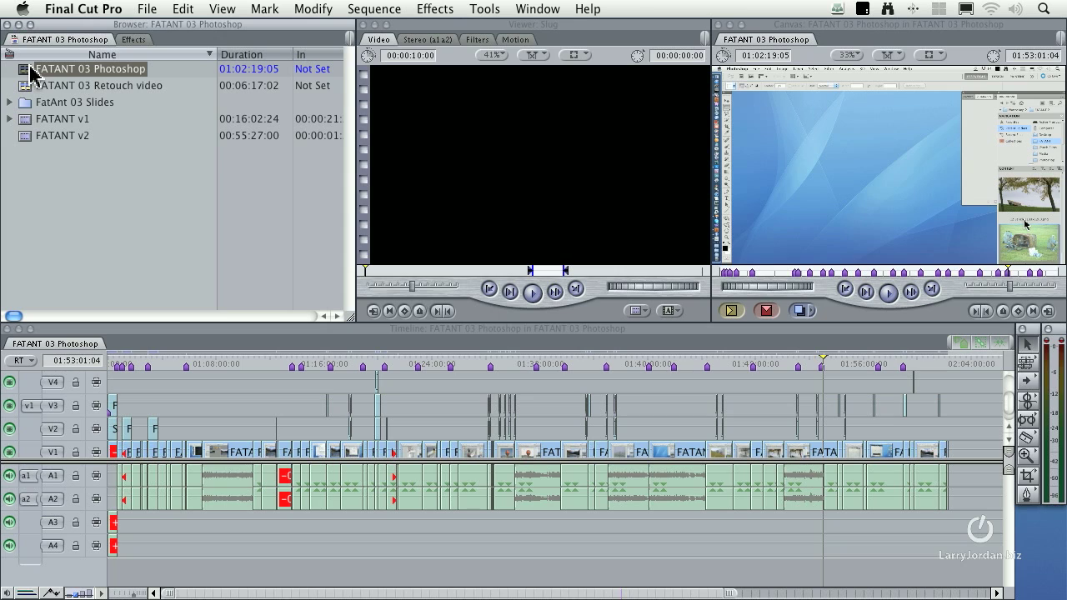
left_click(27, 71)
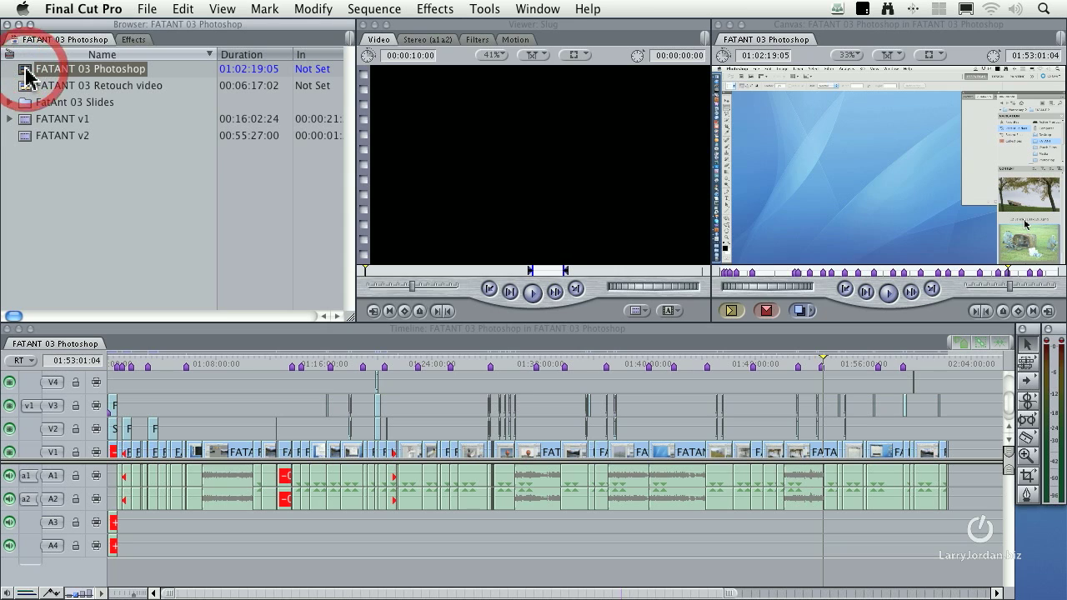
left_click(147, 10)
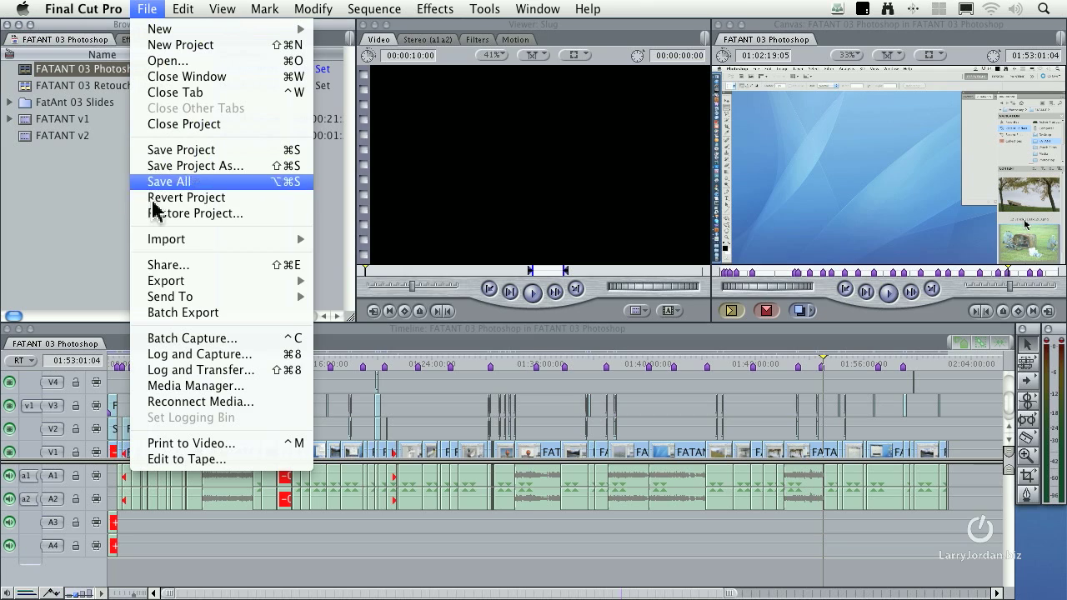
mouse_move(176, 284)
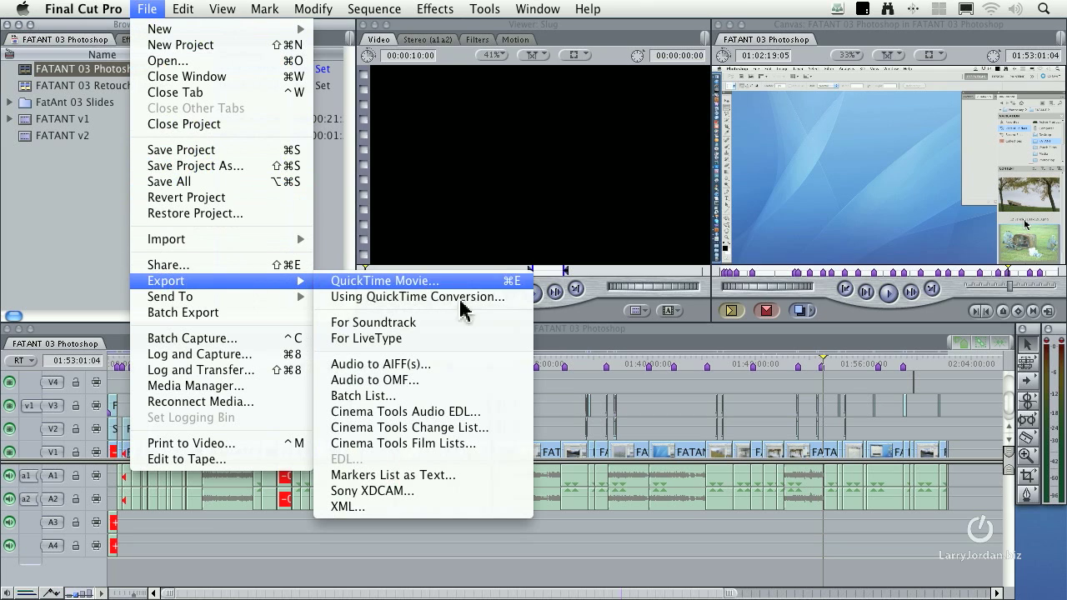
left_click(440, 509)
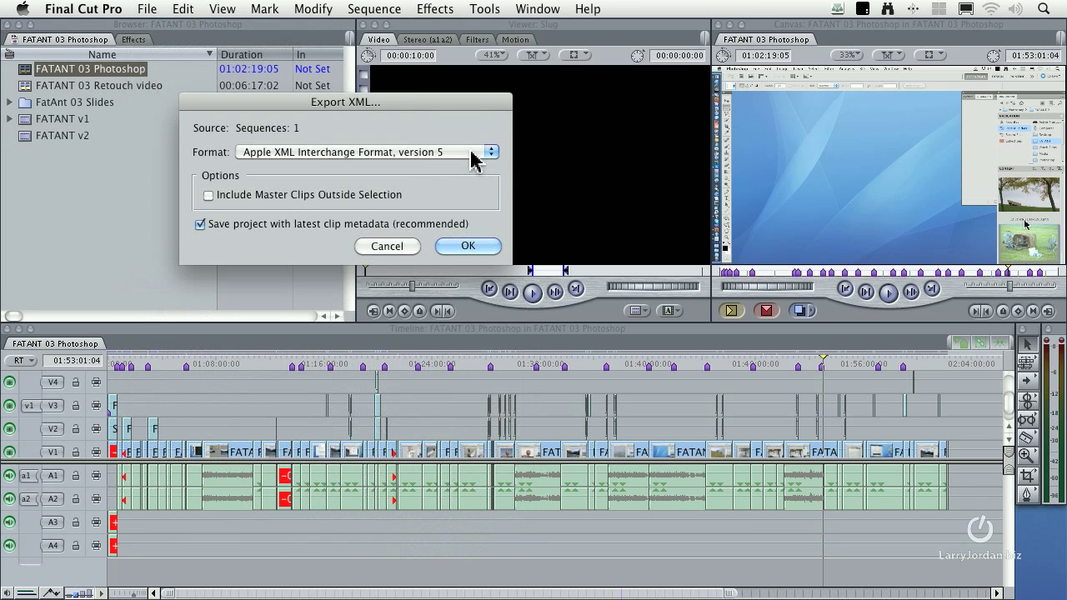
left_click(473, 159)
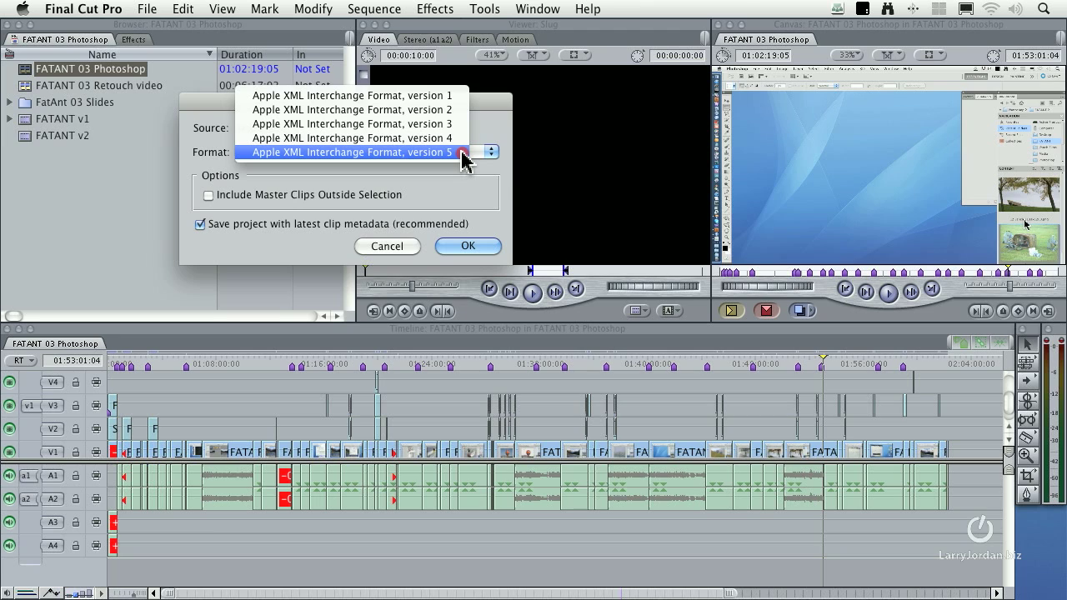
left_click(462, 152)
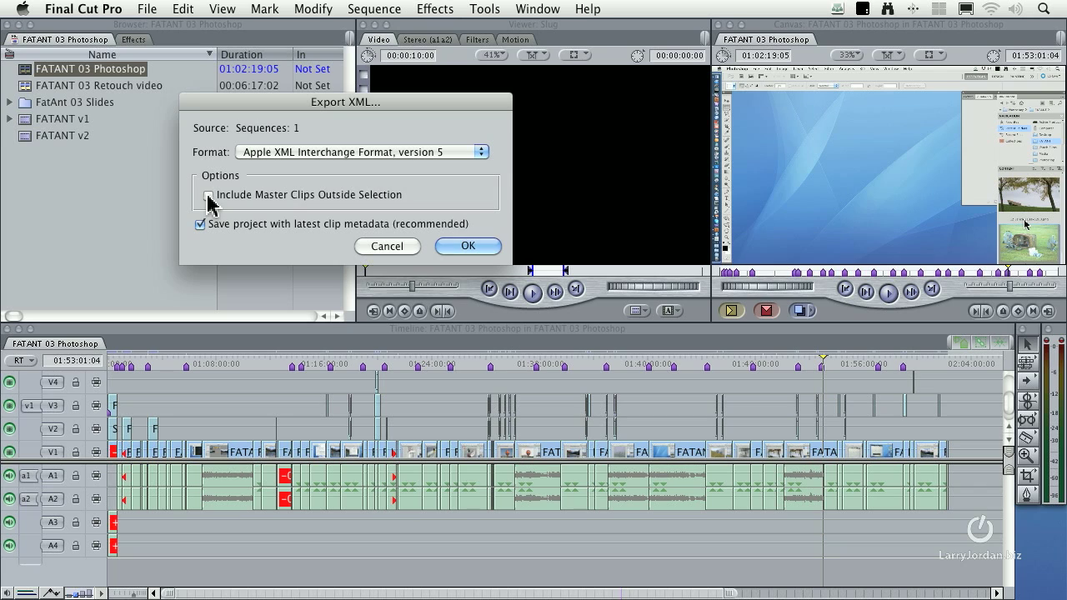
left_click(208, 196)
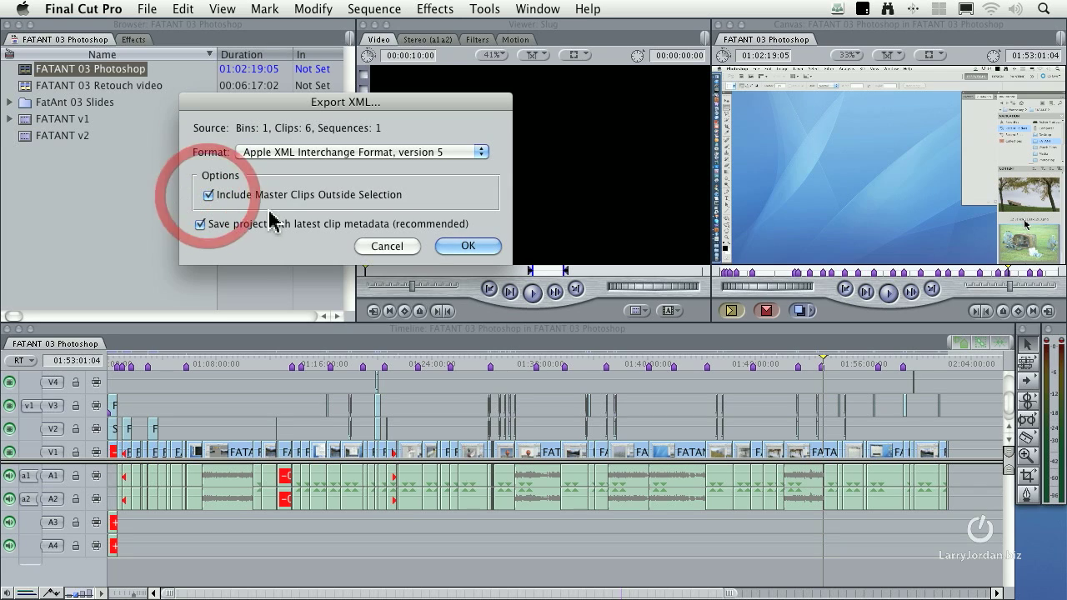
left_click(207, 196)
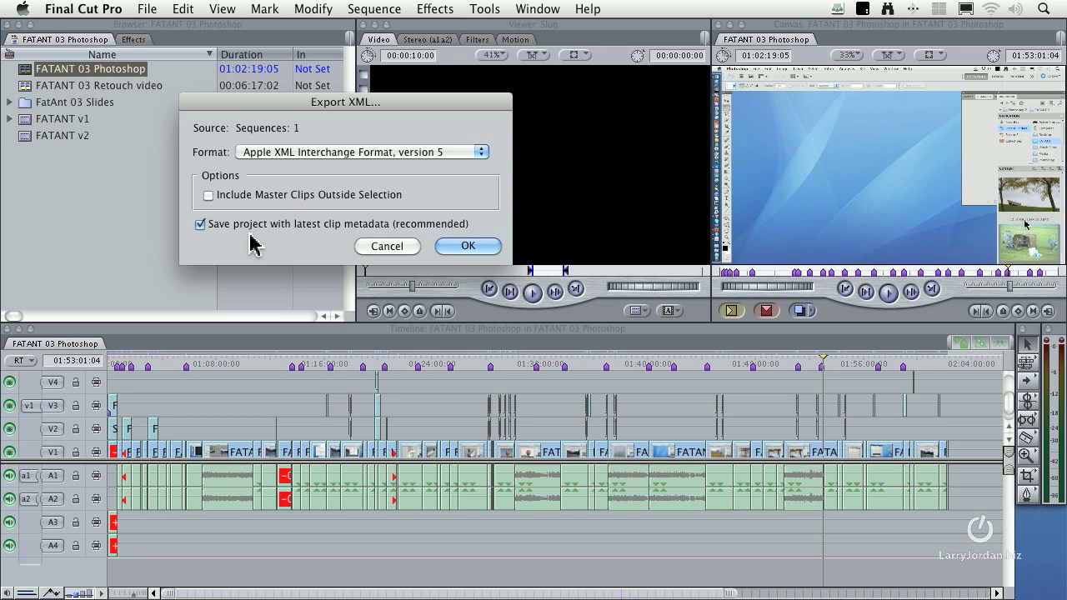
Confirm the export options and save the XML file to the Desktop as "FATANT export"
left_click(474, 250)
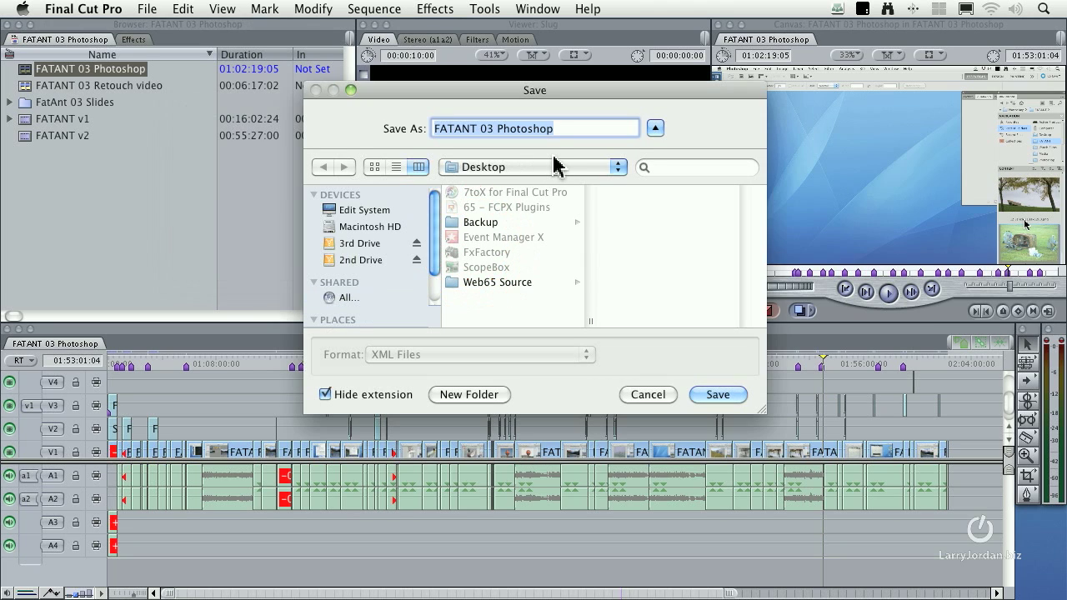
type("FATAN")
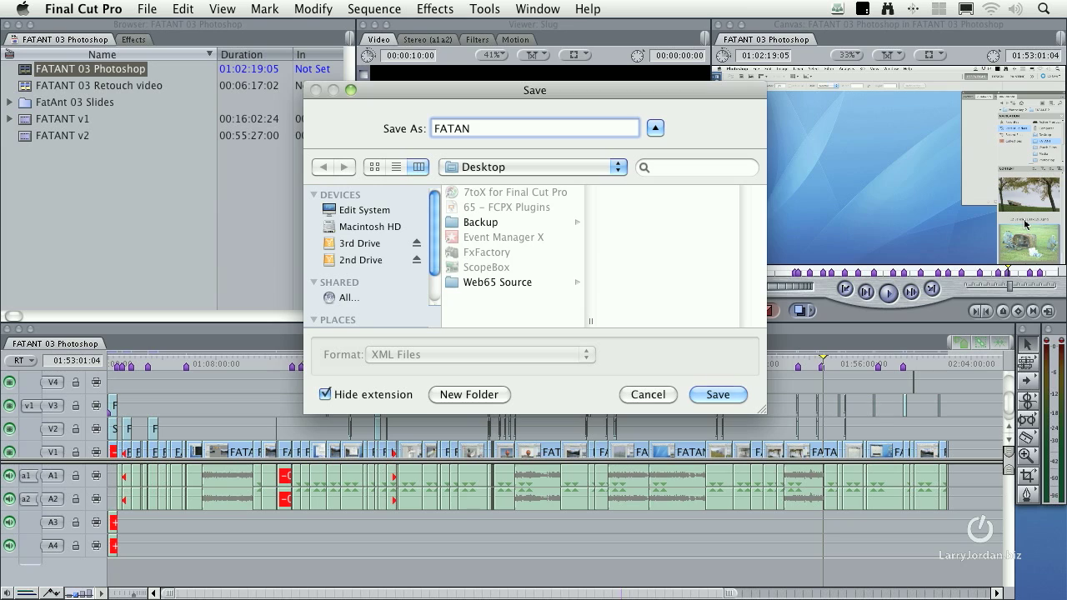
type("T")
type("export")
left_click(712, 395)
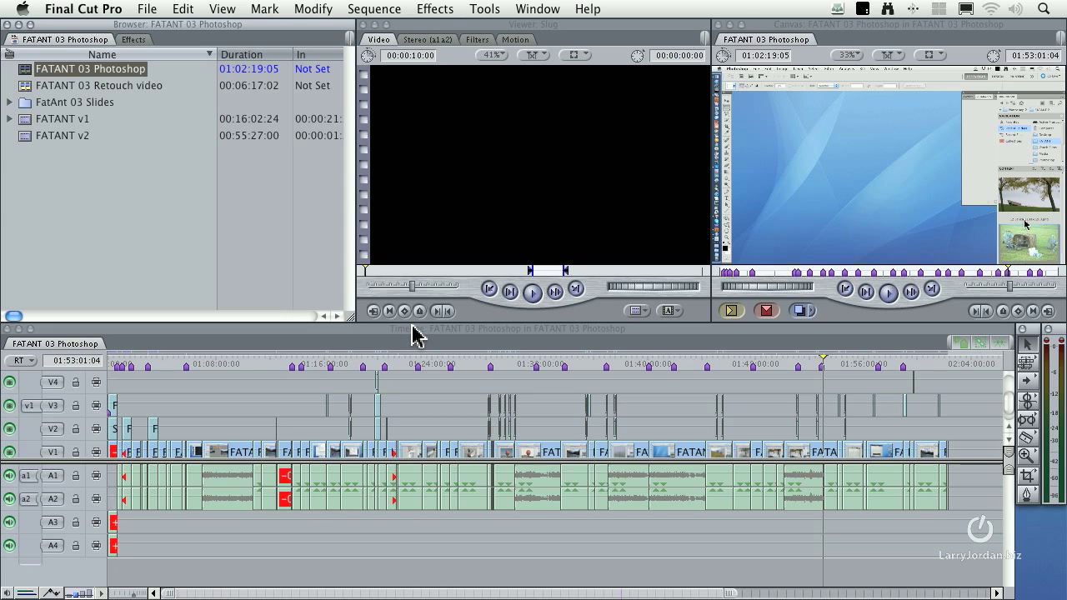
Hide Final Cut Pro, launch 7toX for Final Cut Pro, and load the FATANT export XML file from the Desktop
key("super+h")
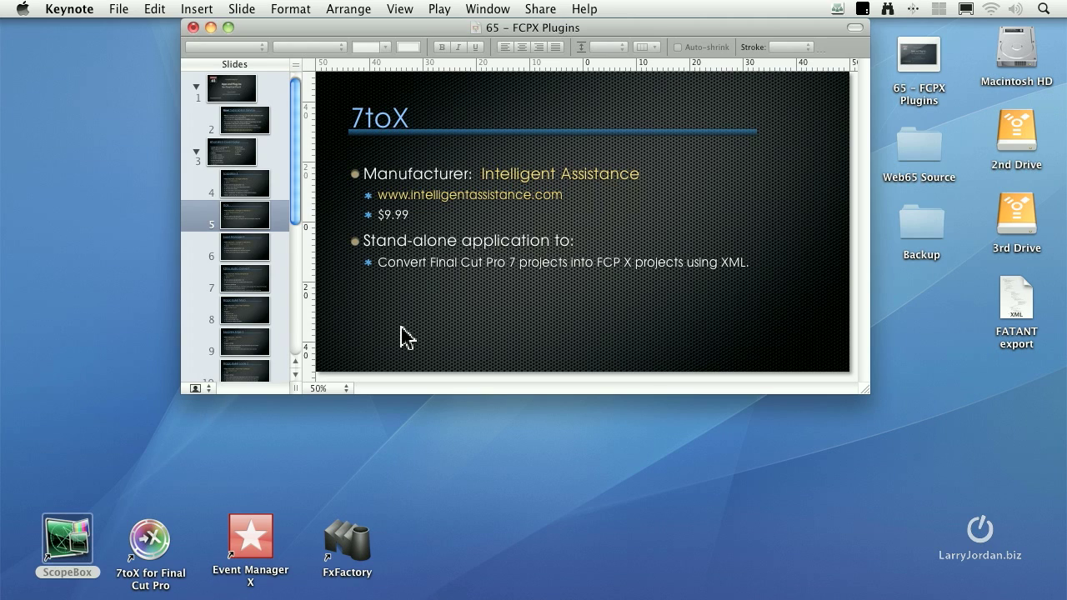
double_click(144, 543)
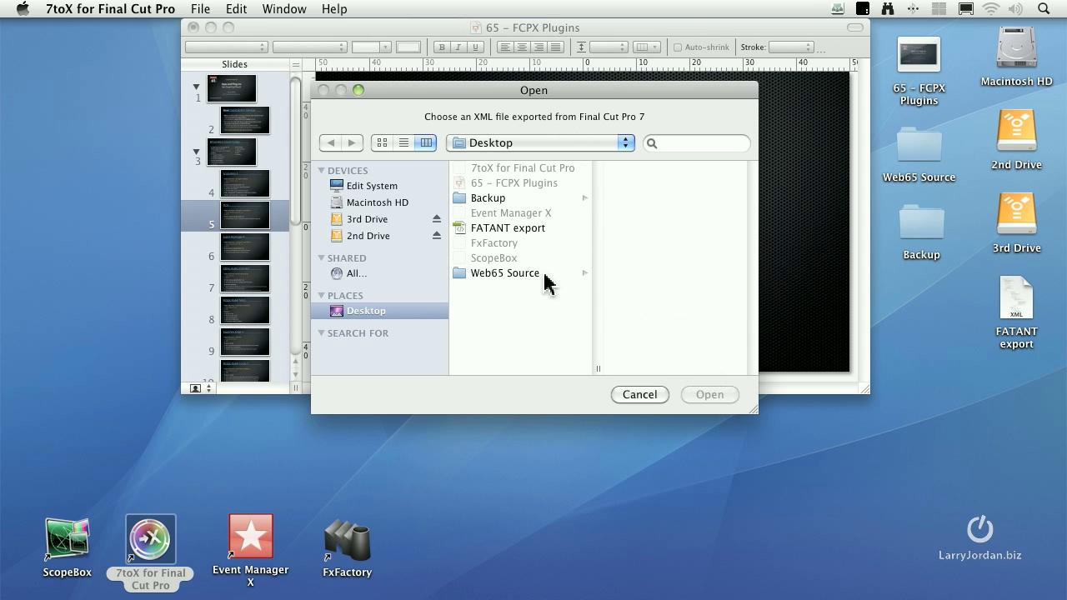
left_click(504, 232)
left_click(707, 395)
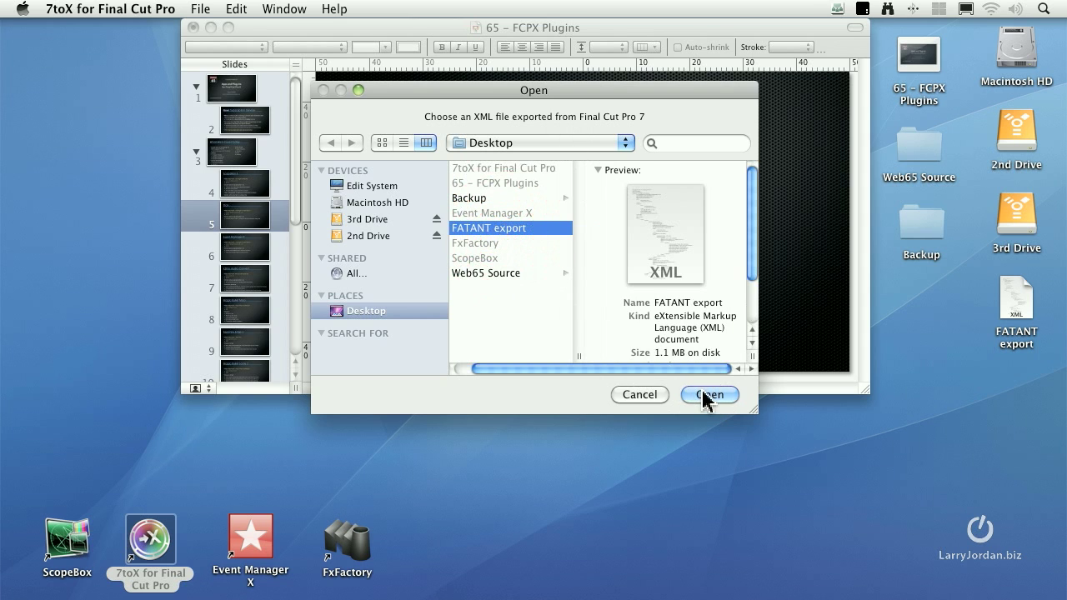
Close the 65 – FCPX Plugins presentation and move the 7toX window higher on the desktop
left_click(414, 38)
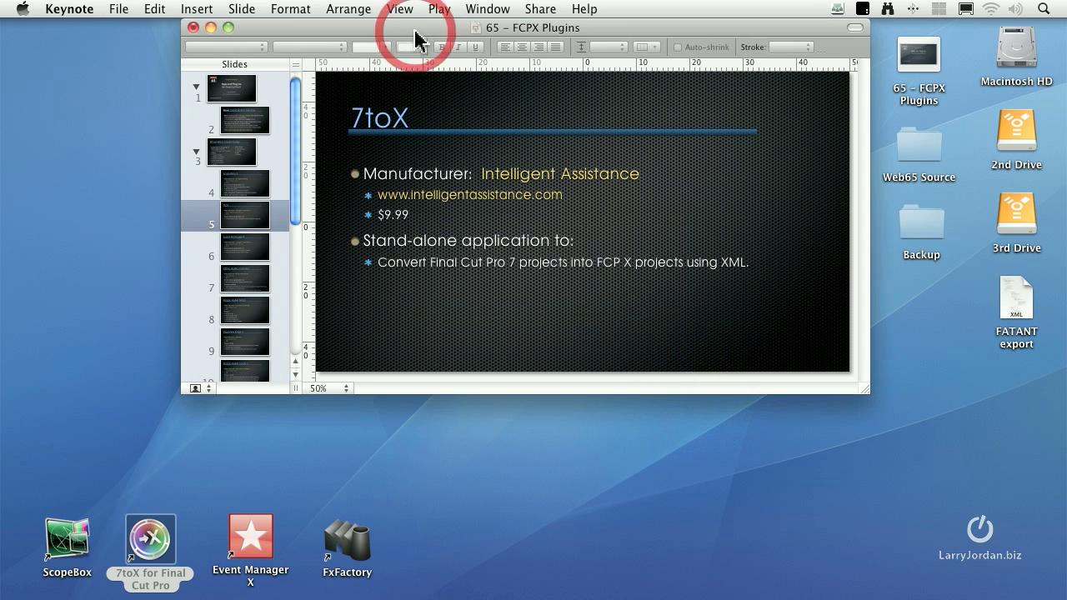
key("super+w")
left_click_drag(565, 222, 552, 82)
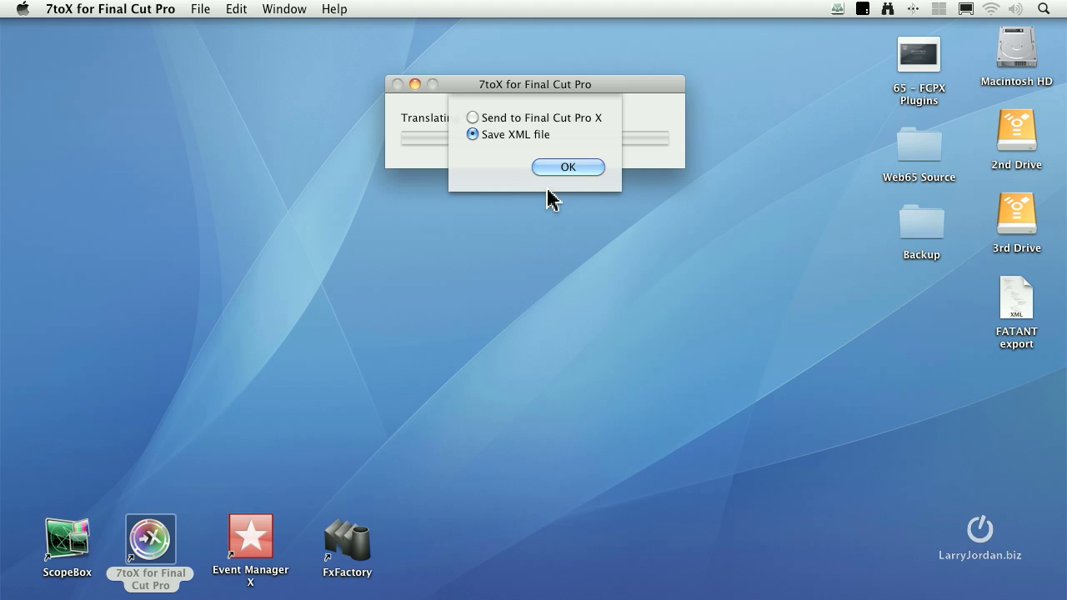
Choose to save the translation as an XML file and store it on the Desktop as "FATANT export for X"
left_click(472, 117)
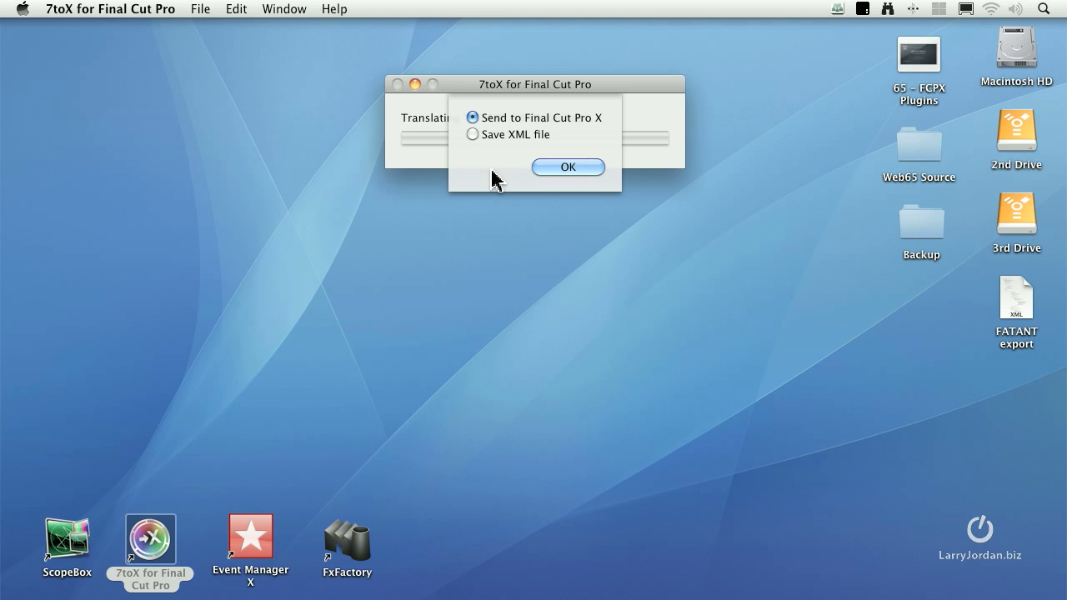
left_click(472, 134)
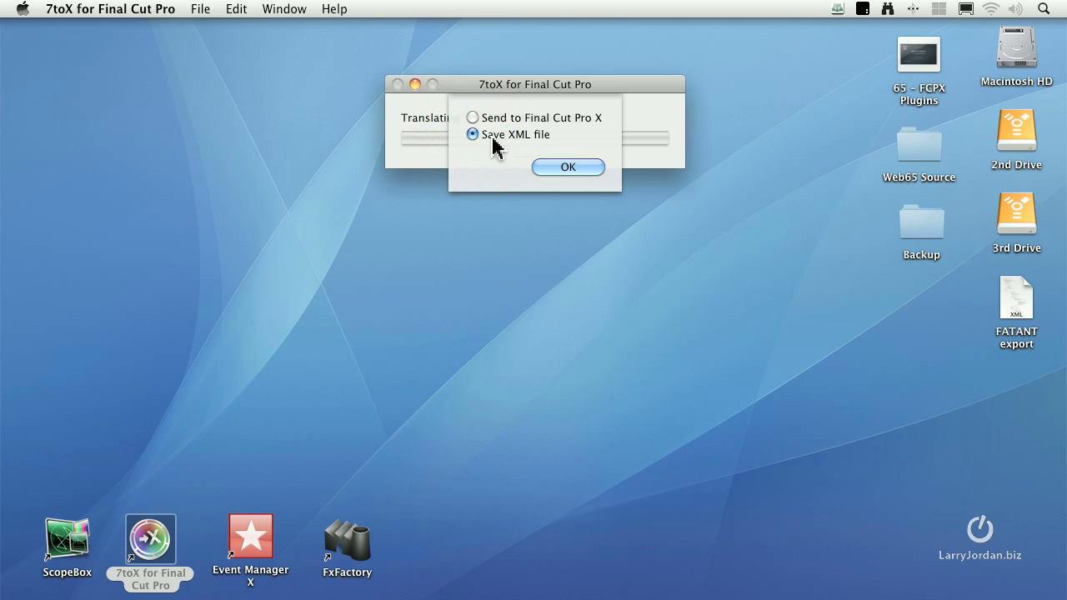
left_click(542, 166)
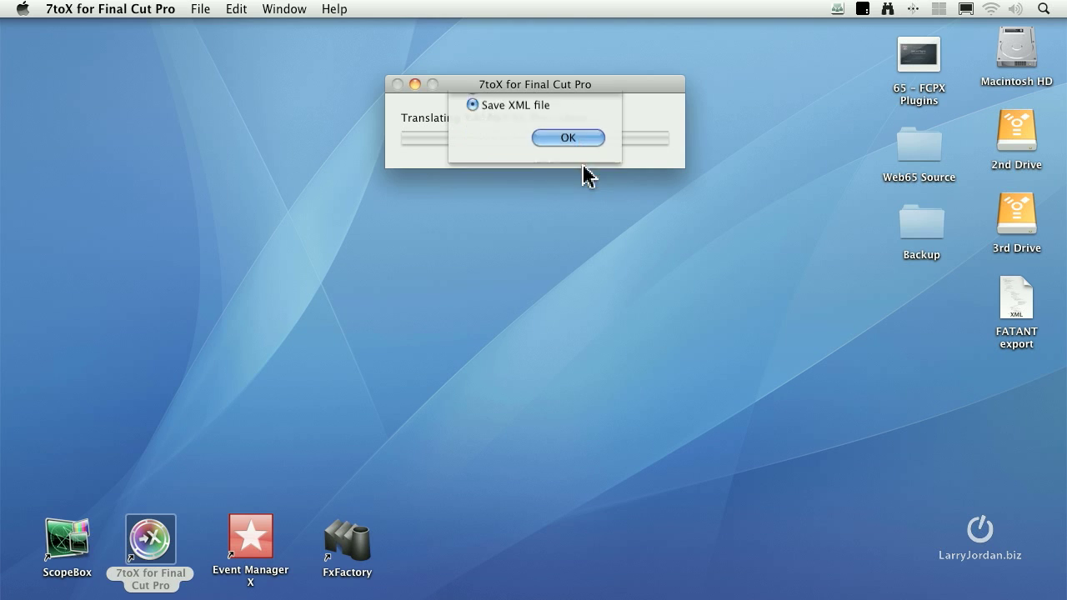
left_click(578, 192)
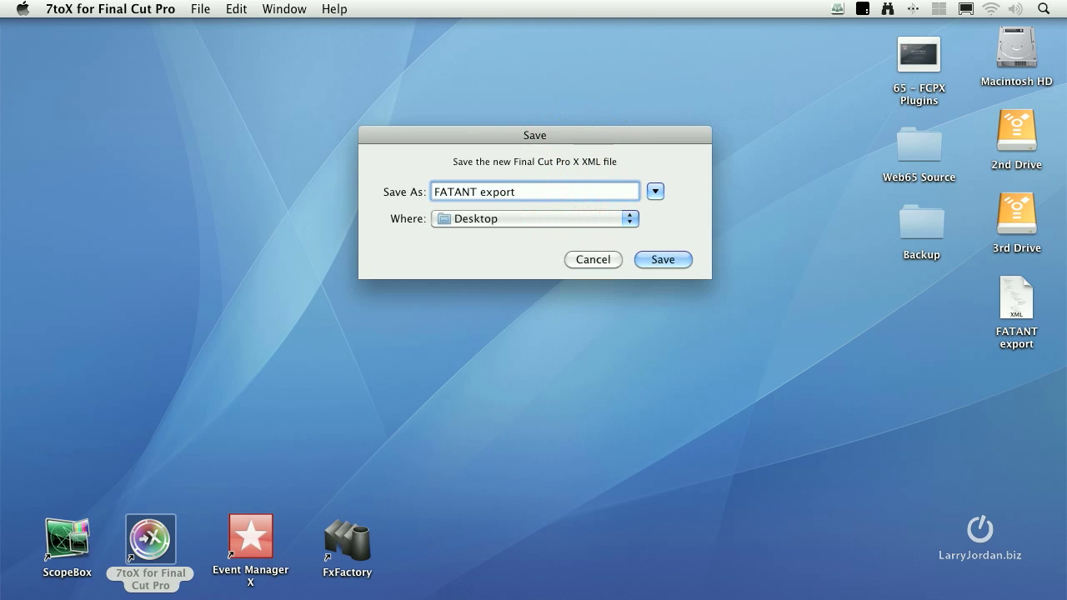
type("for X")
left_click(674, 259)
Check the original XML export and the converted fcpxml file on the desktop
left_click(1027, 310)
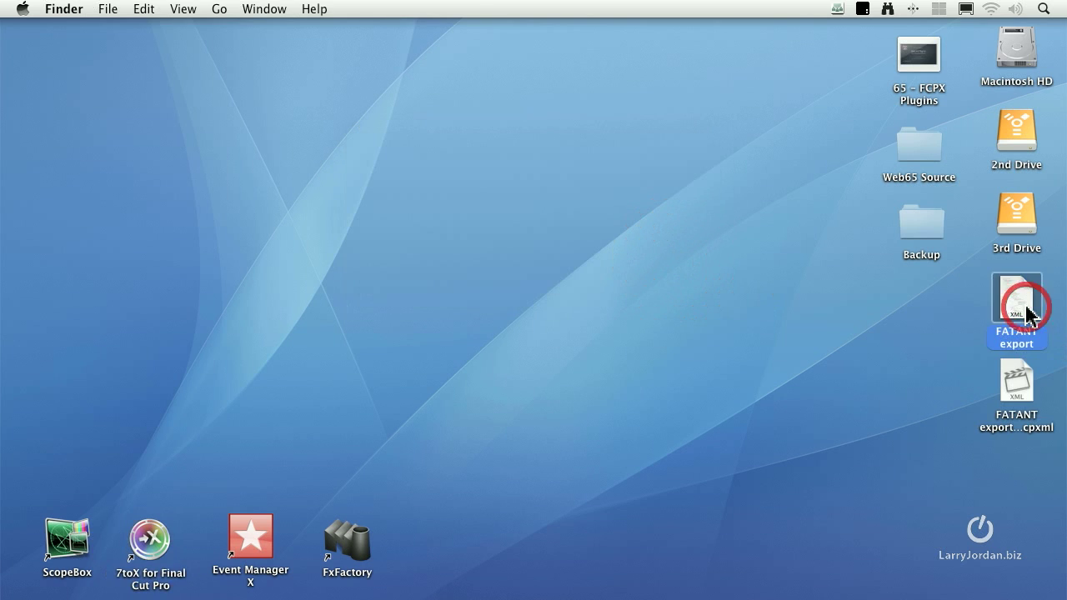
left_click(1019, 388)
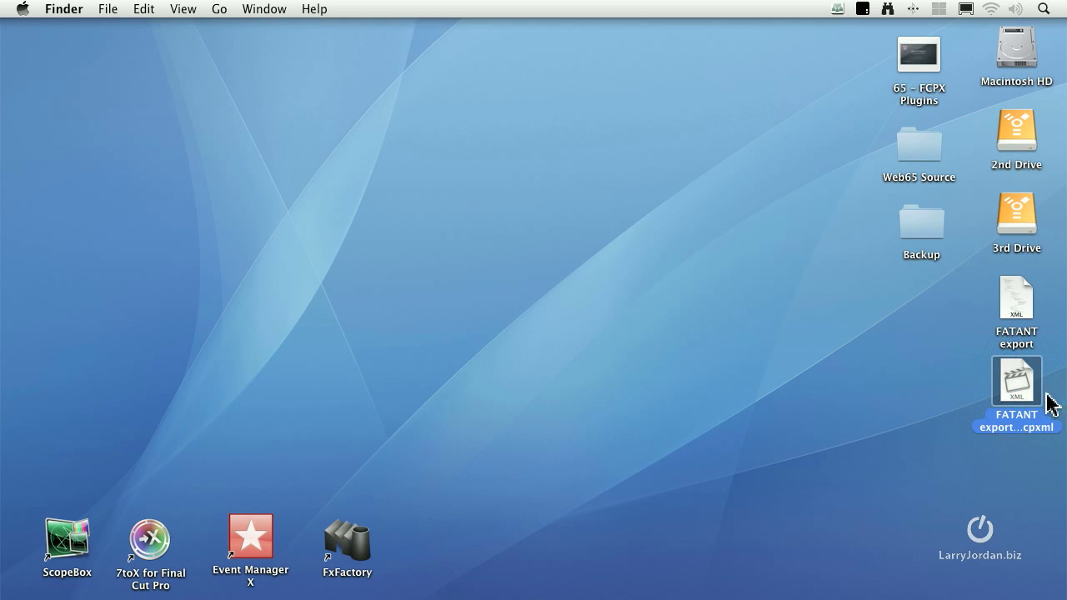
left_click(890, 395)
Switch to Final Cut Pro X and import the FATANT export for X fcpxml file from the Desktop, using 3rd Drive as storage location
mouse_move(1, 305)
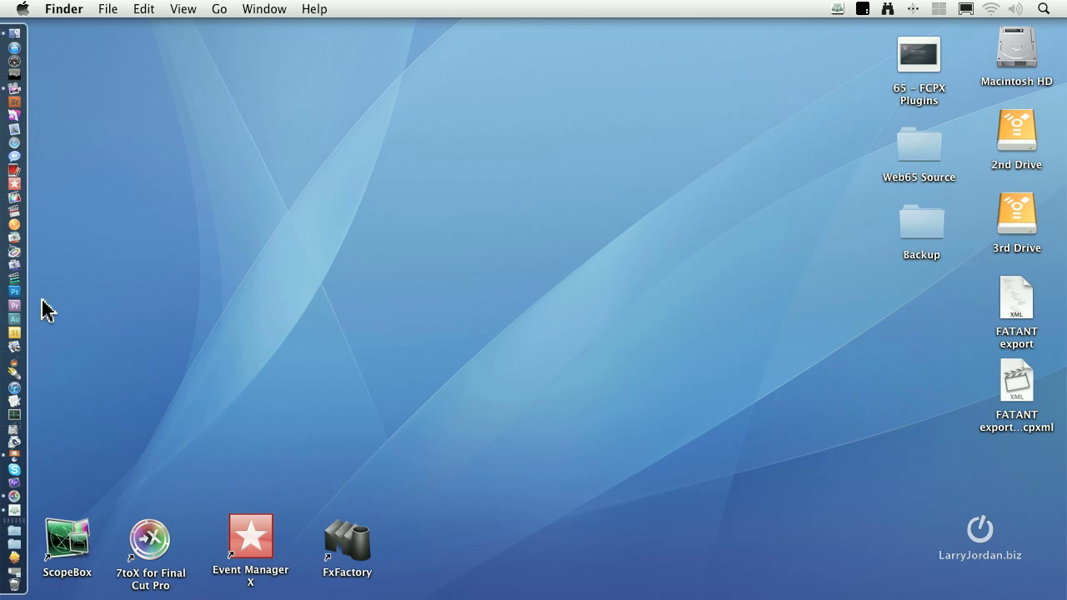
left_click(15, 197)
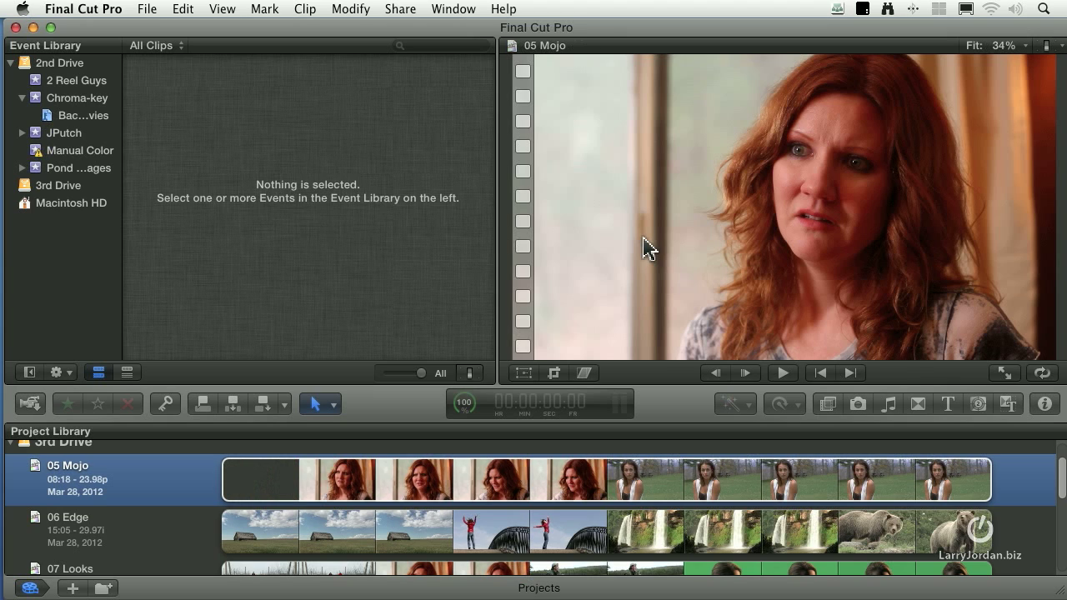
left_click(147, 10)
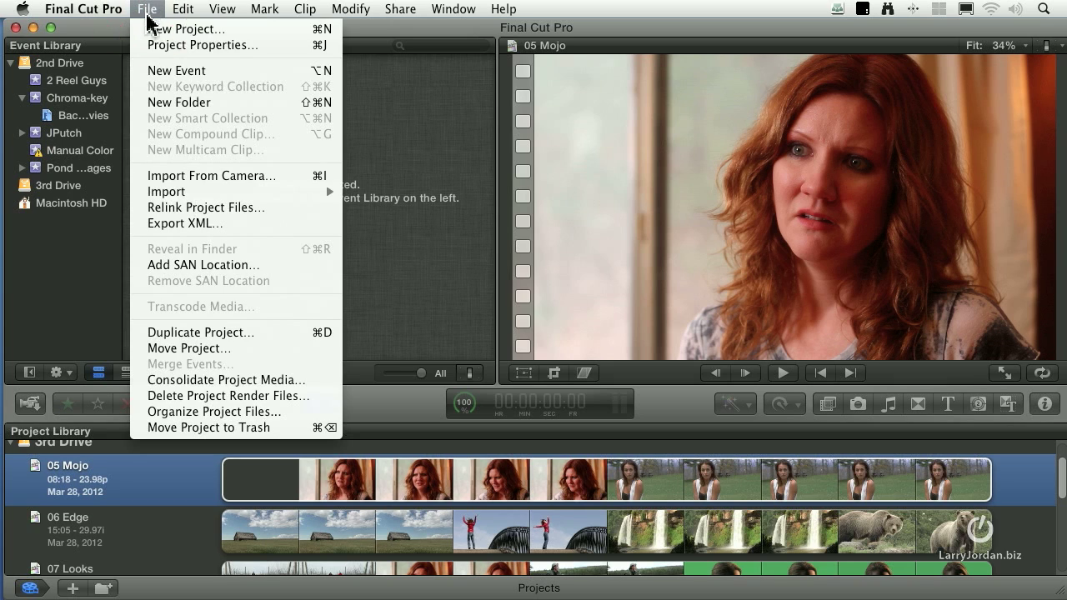
mouse_move(200, 193)
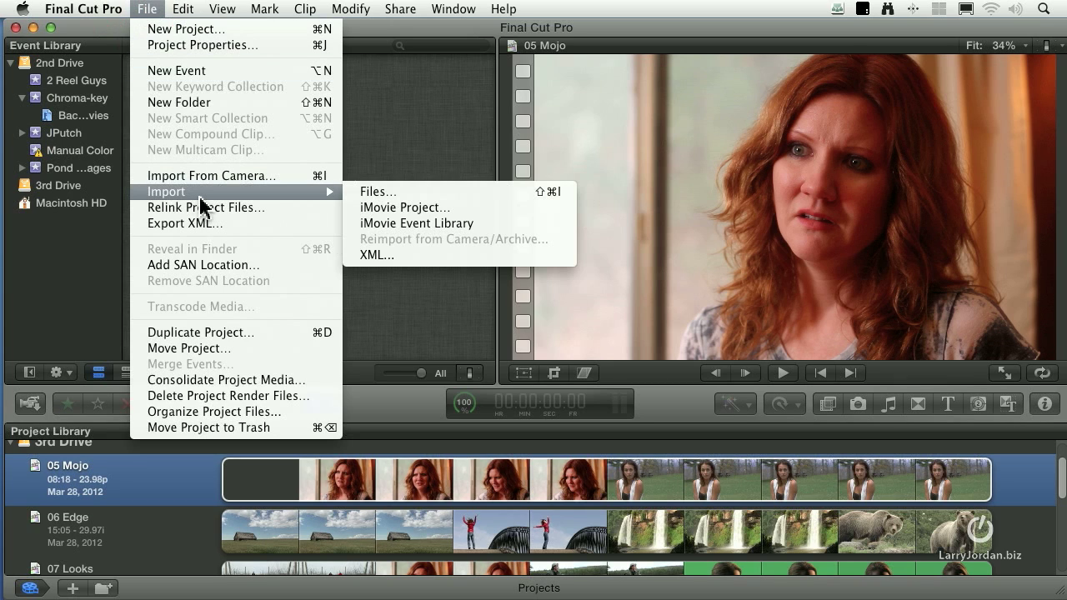
left_click(422, 257)
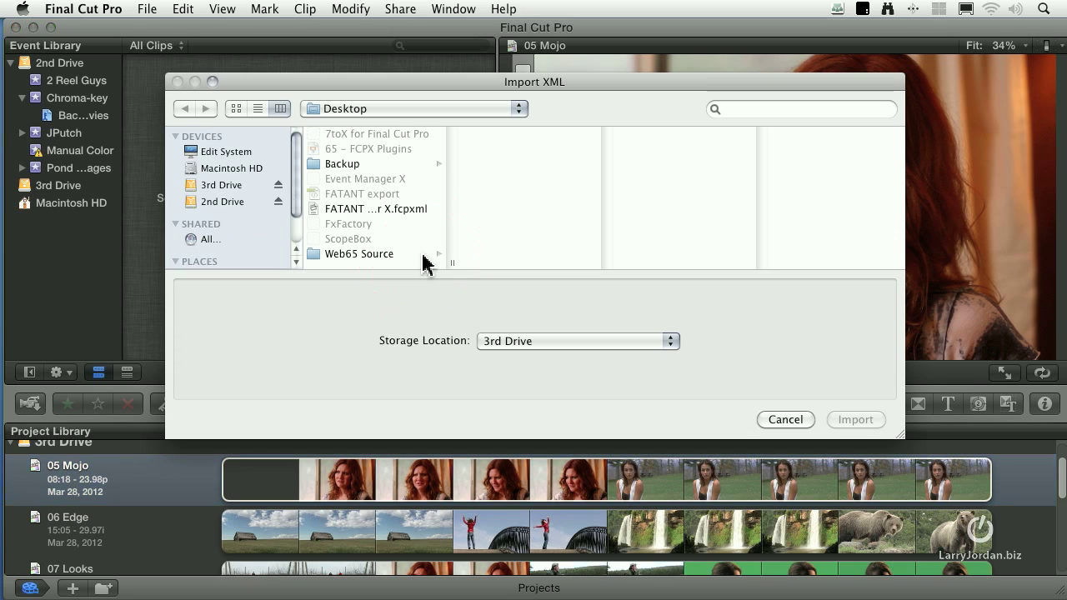
left_click(370, 210)
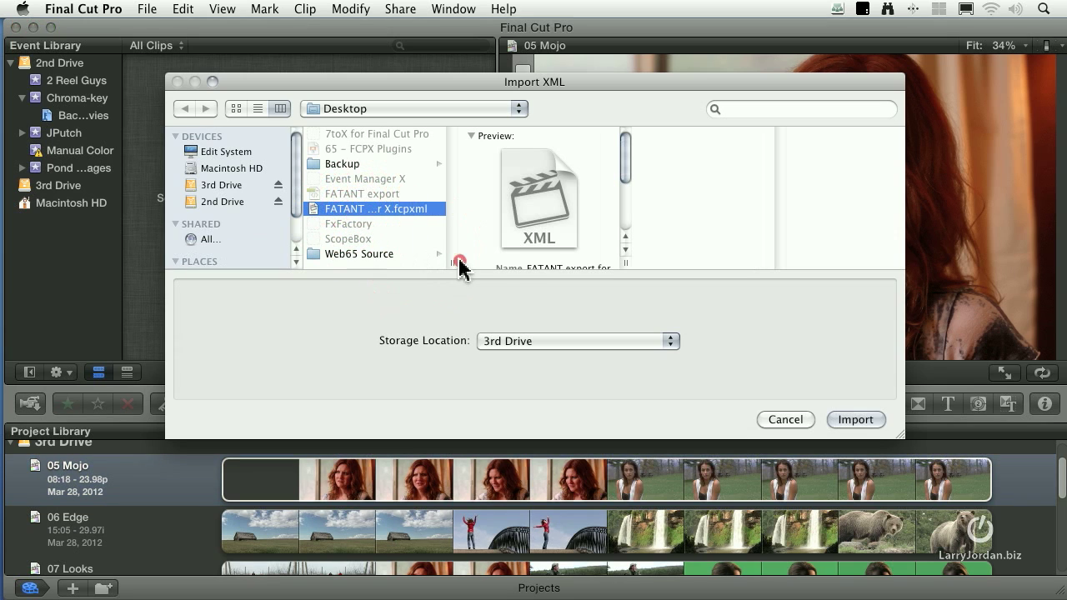
left_click_drag(460, 265, 469, 267)
left_click(856, 420)
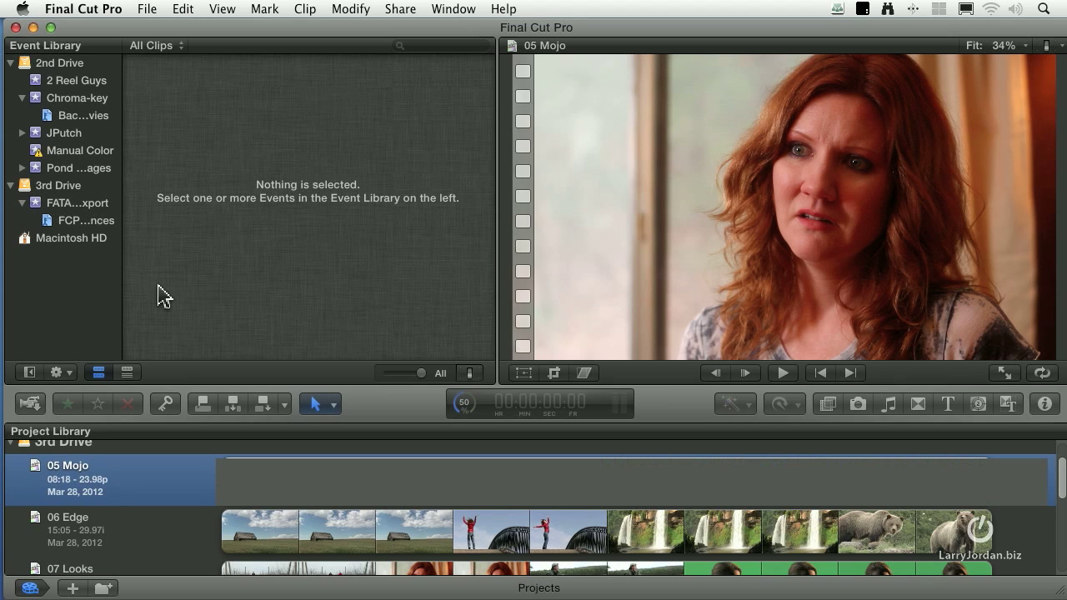
Review the clips in the imported FATANT export event and select the FATANT 03 Photoshop clip in its sequences collection
left_click(72, 205)
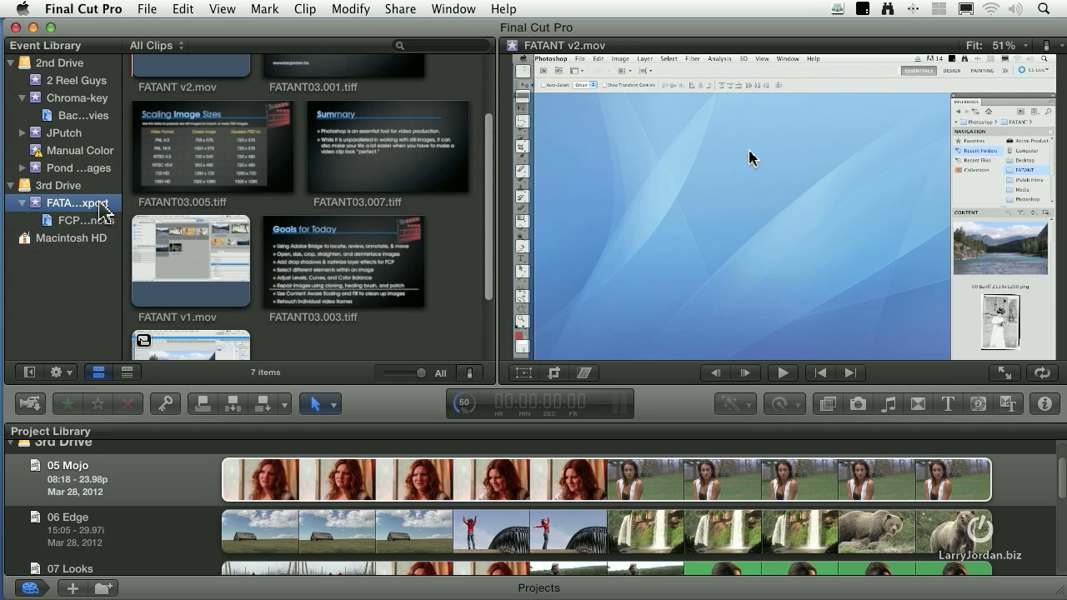
scroll(303, 205, "down", 3)
scroll(302, 205, "up", 5)
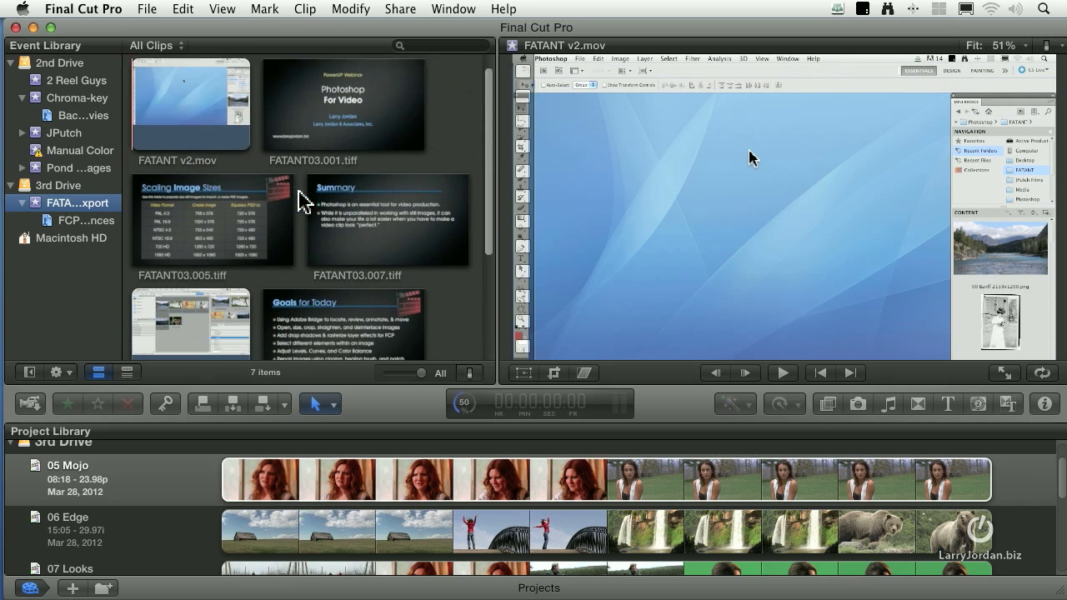
scroll(302, 202, "down", 4)
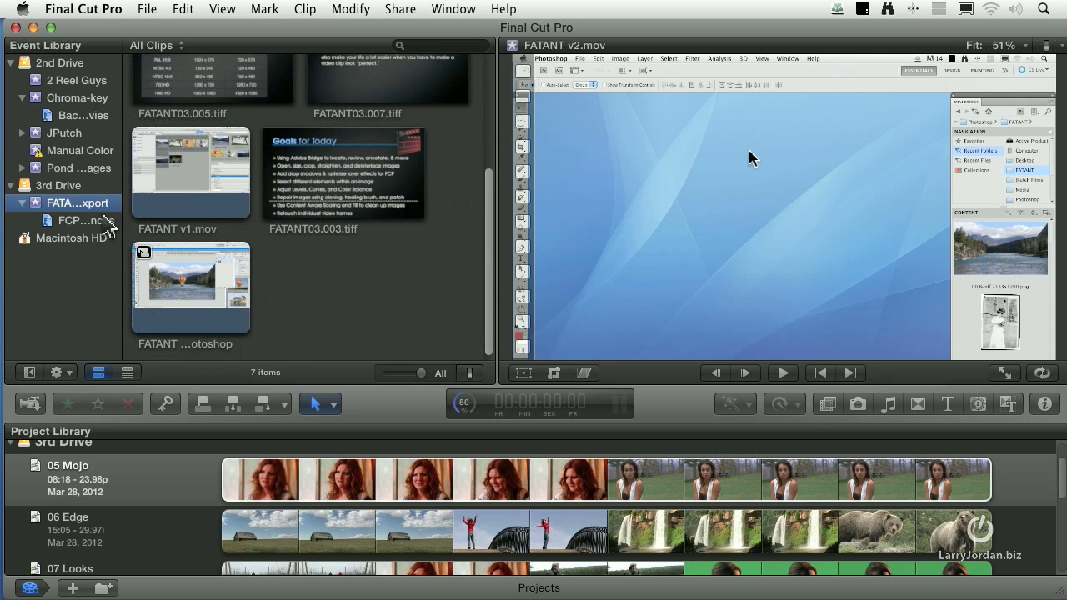
left_click(47, 224)
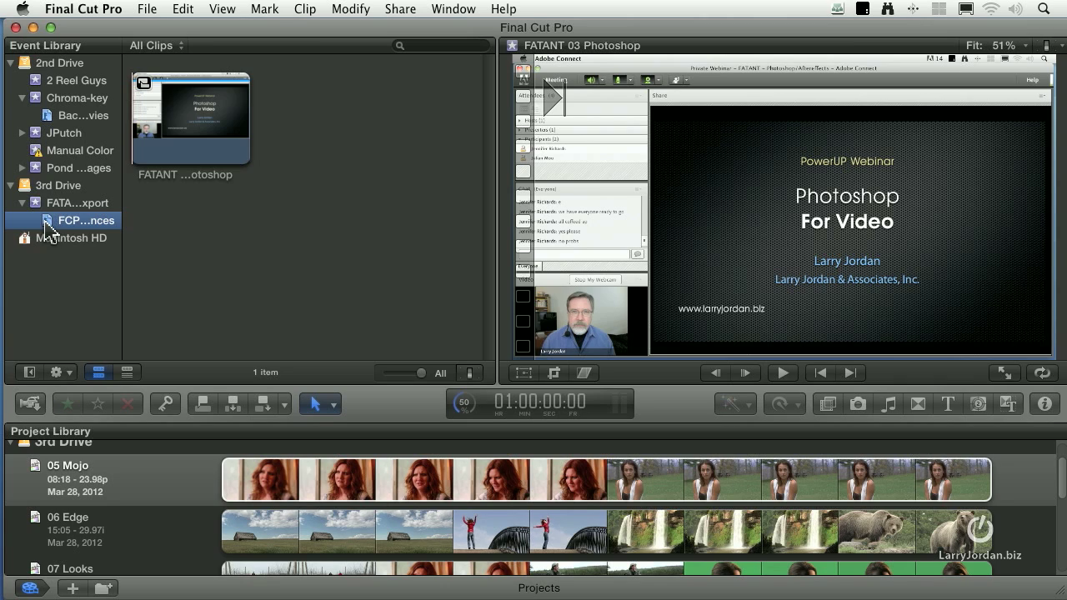
left_click(185, 133)
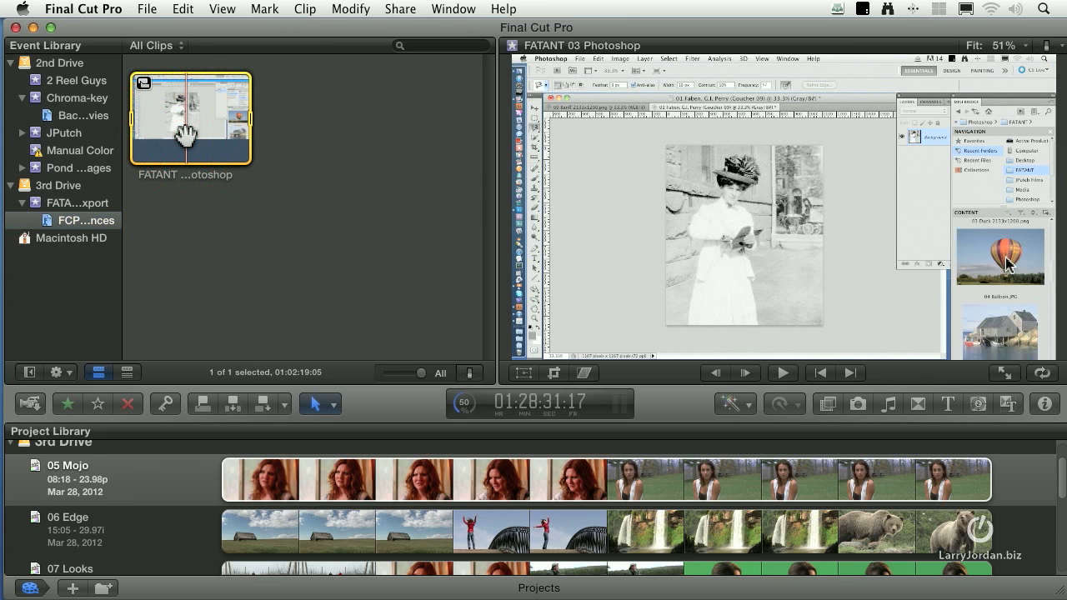
Open the FATANT 03 Photoshop clip in the timeline, display its clips as labels only, and zoom in on the edit
double_click(185, 134)
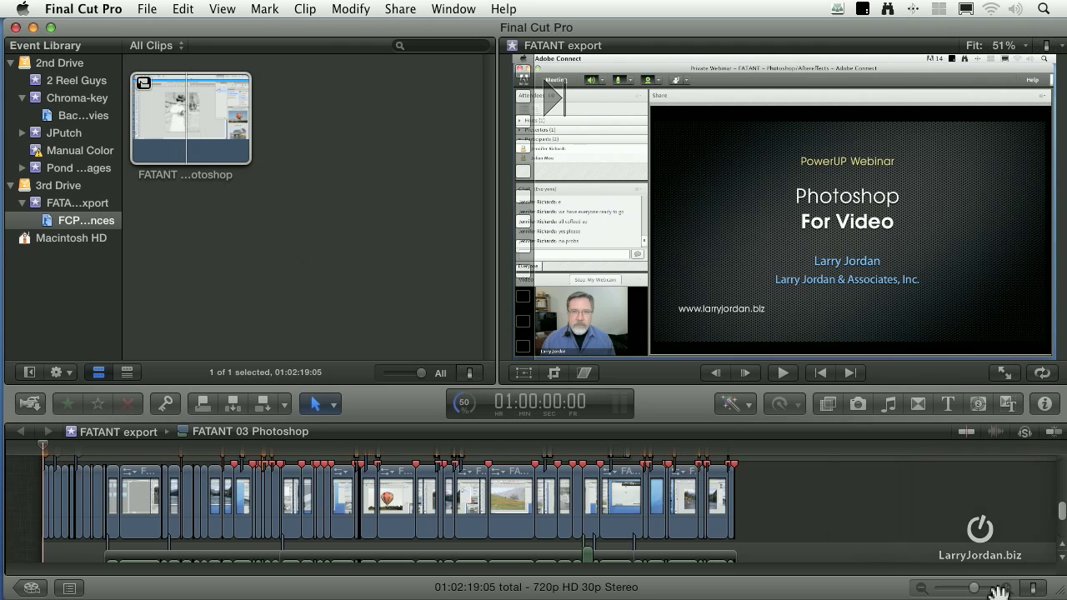
left_click(1033, 587)
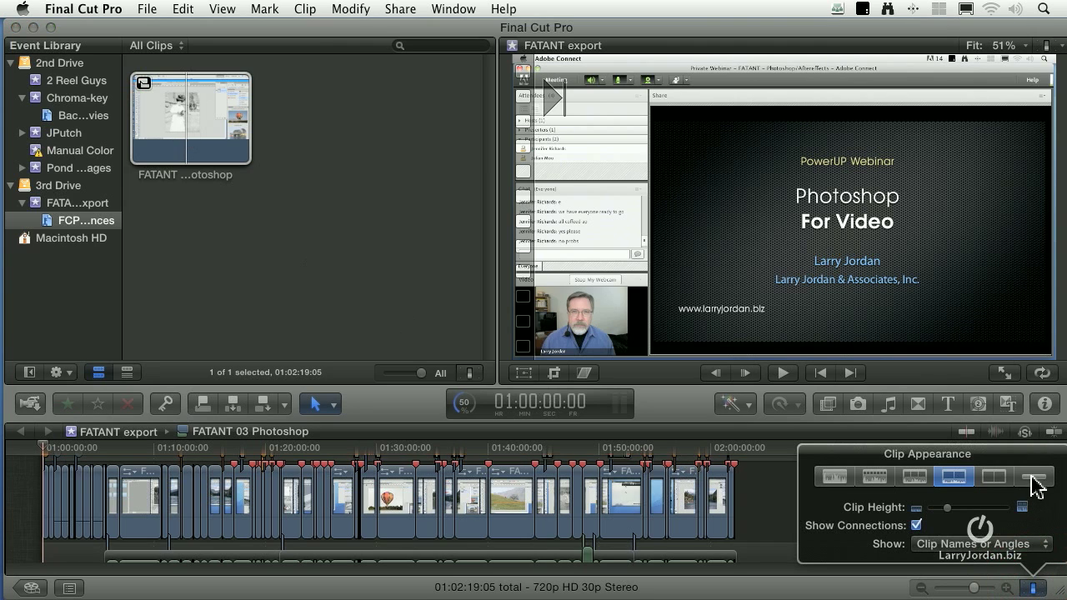
left_click(1033, 477)
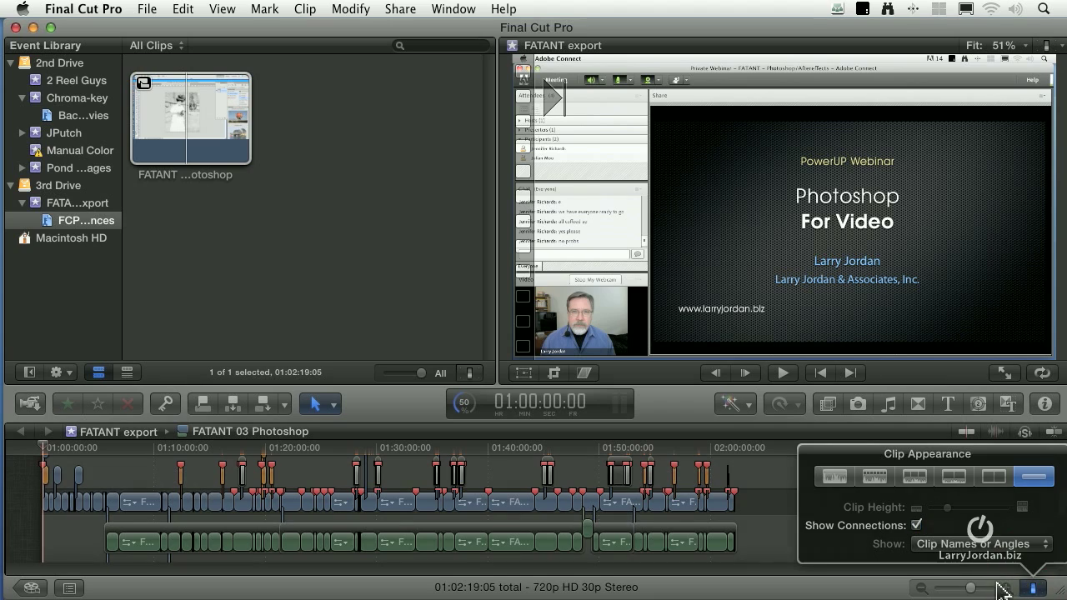
left_click(1002, 590)
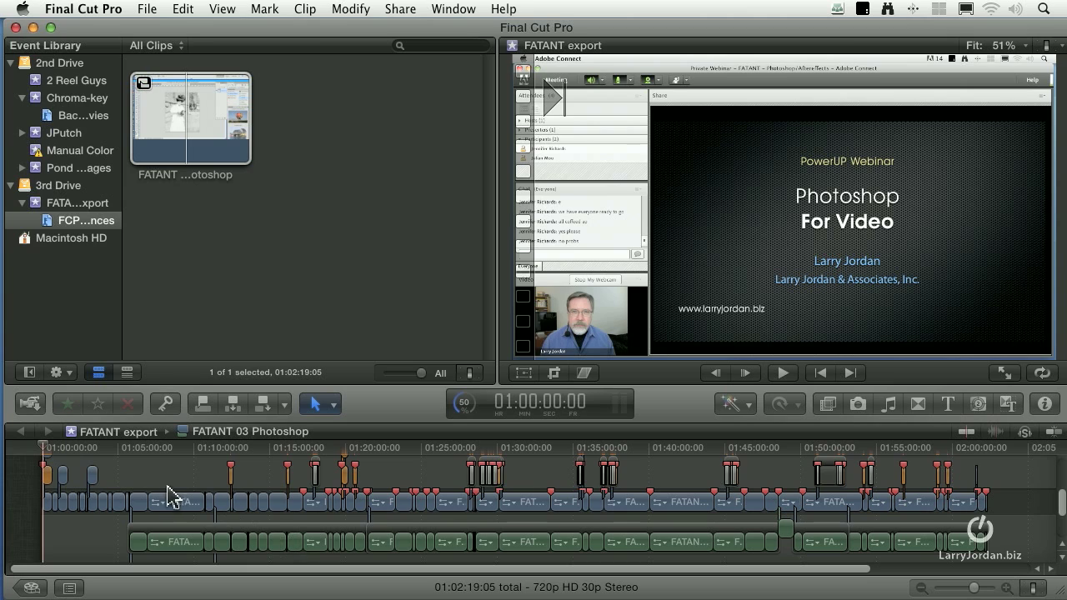
scroll(803, 509, "up", 2)
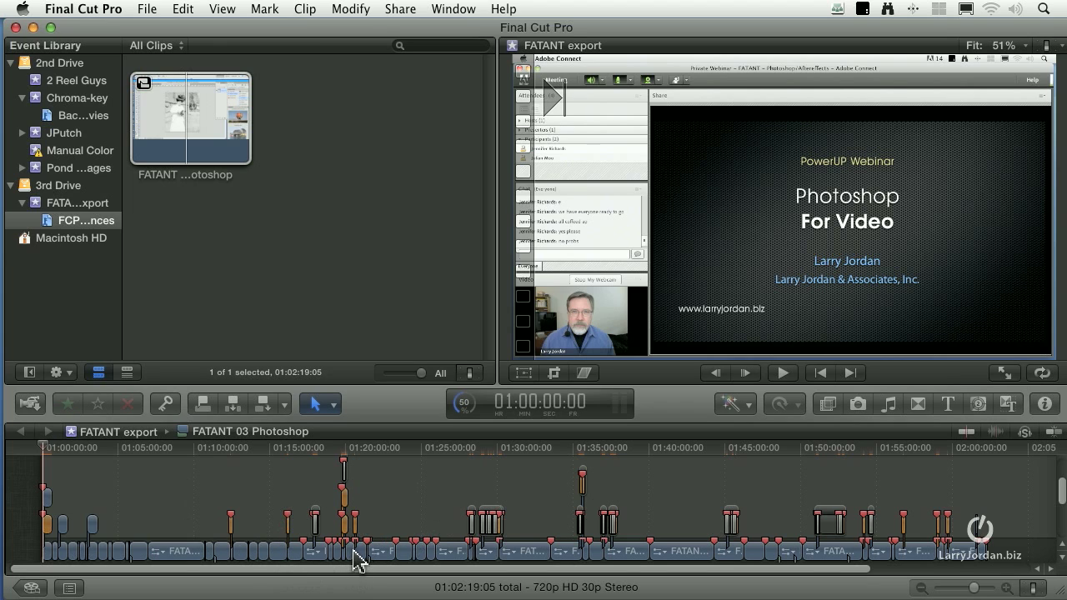
Show the timeline index for FATANT 03 Photoshop and enlarge the timeline area upward
left_click(72, 588)
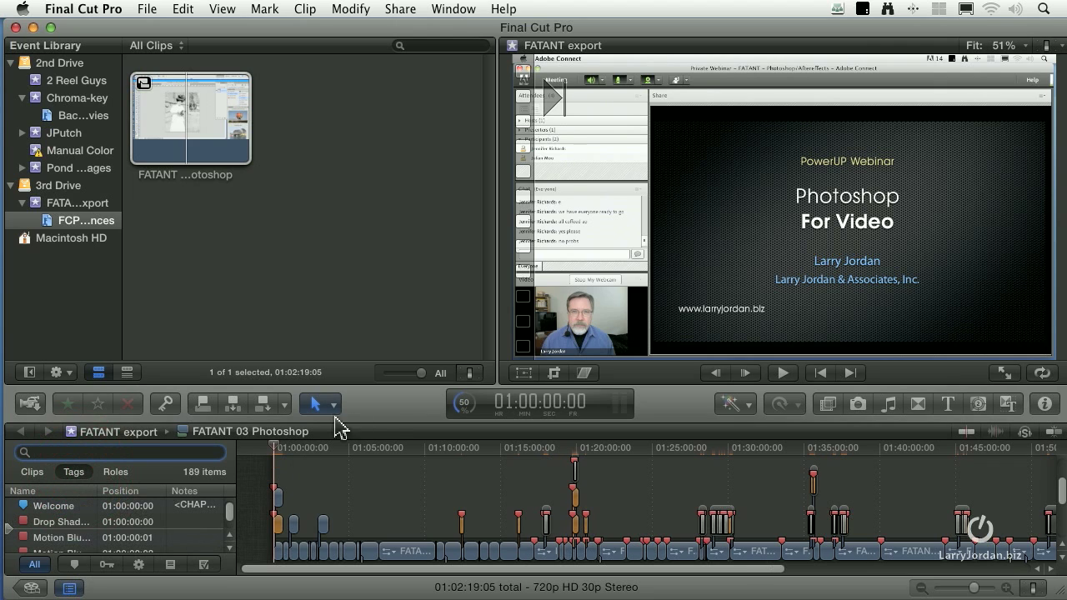
left_click_drag(398, 401, 392, 315)
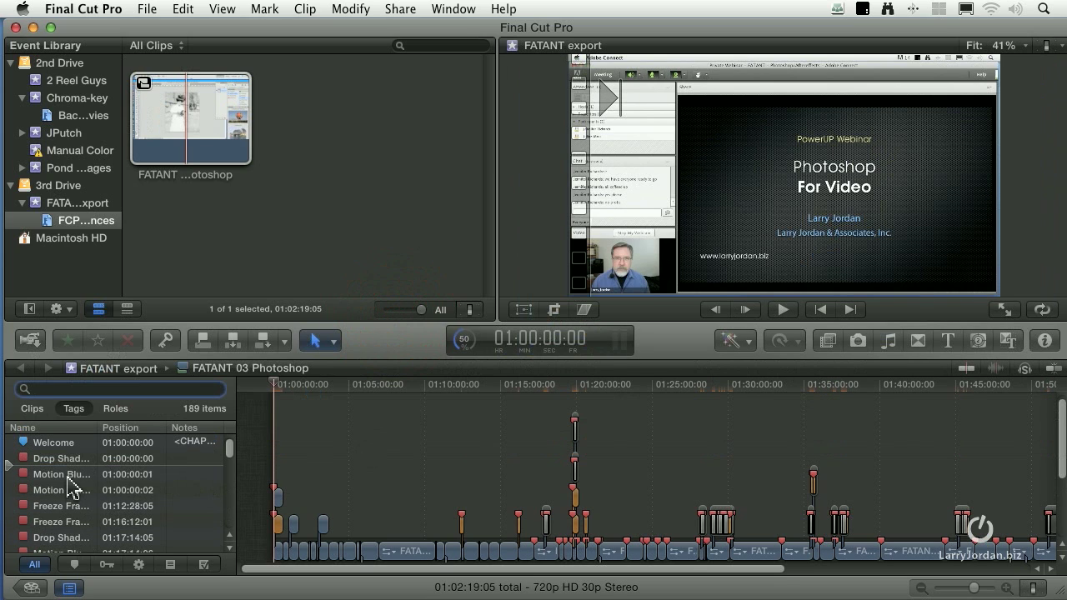
Review the translated markers and their positions in the index tags, and check the video and audio clips in the timeline
scroll(60, 470, "down", 3)
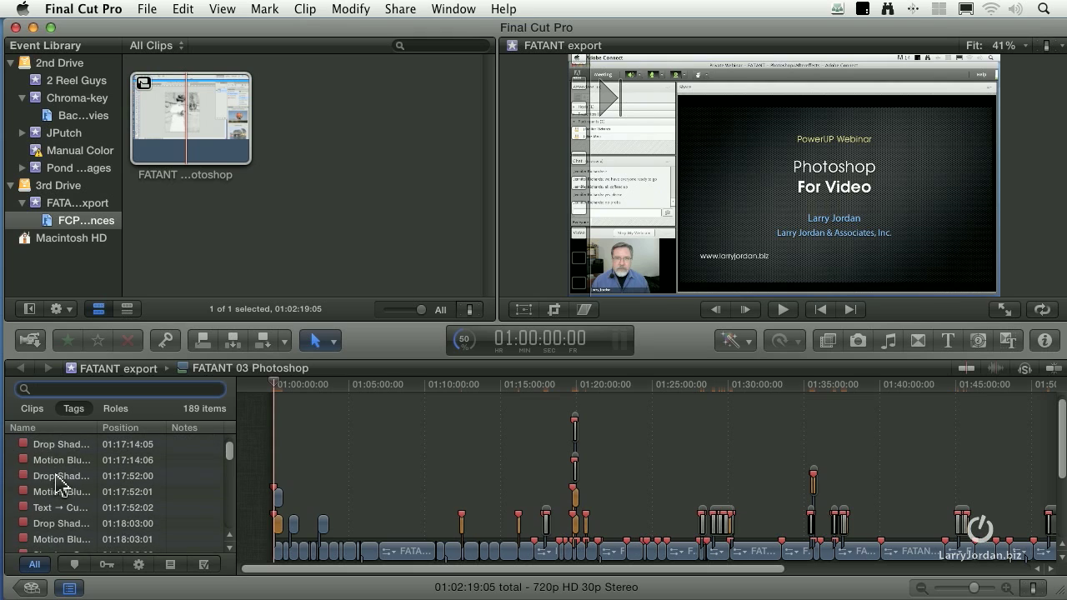
scroll(91, 498, "down", 5)
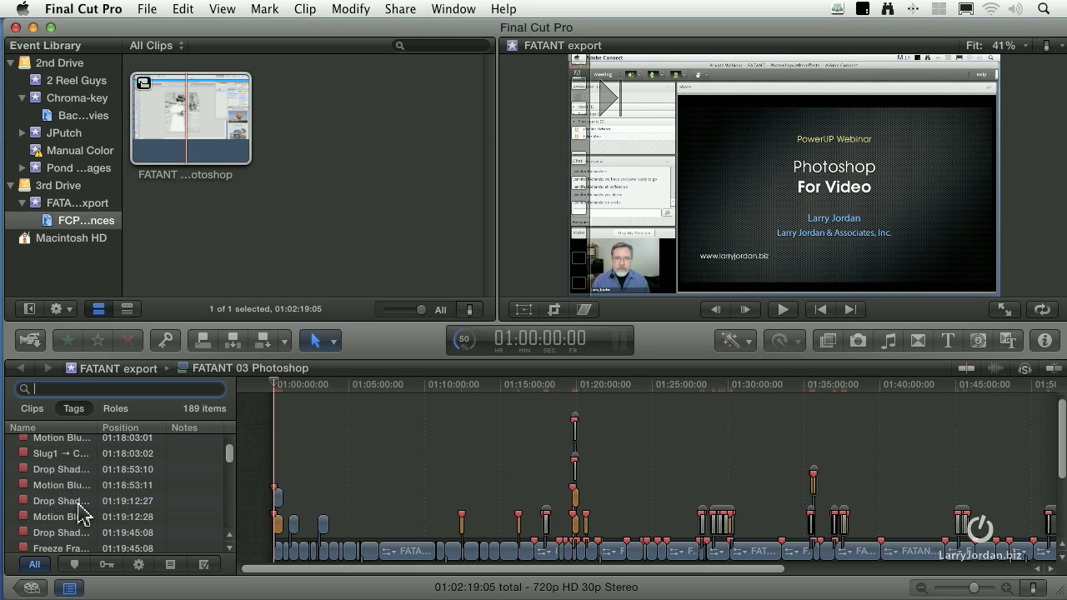
scroll(86, 517, "down", 2)
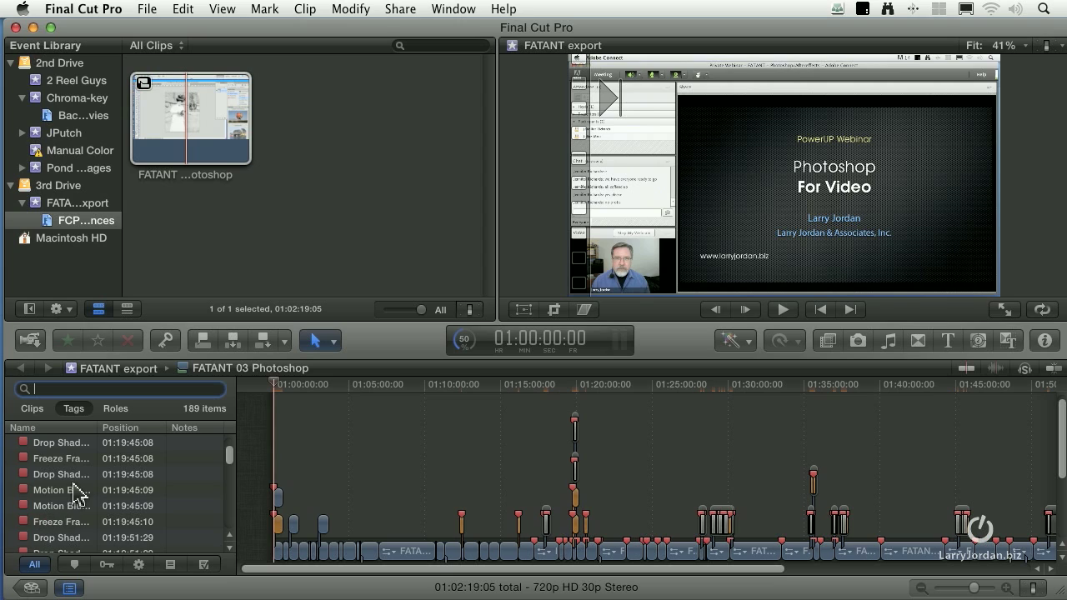
scroll(125, 519, "down", 3)
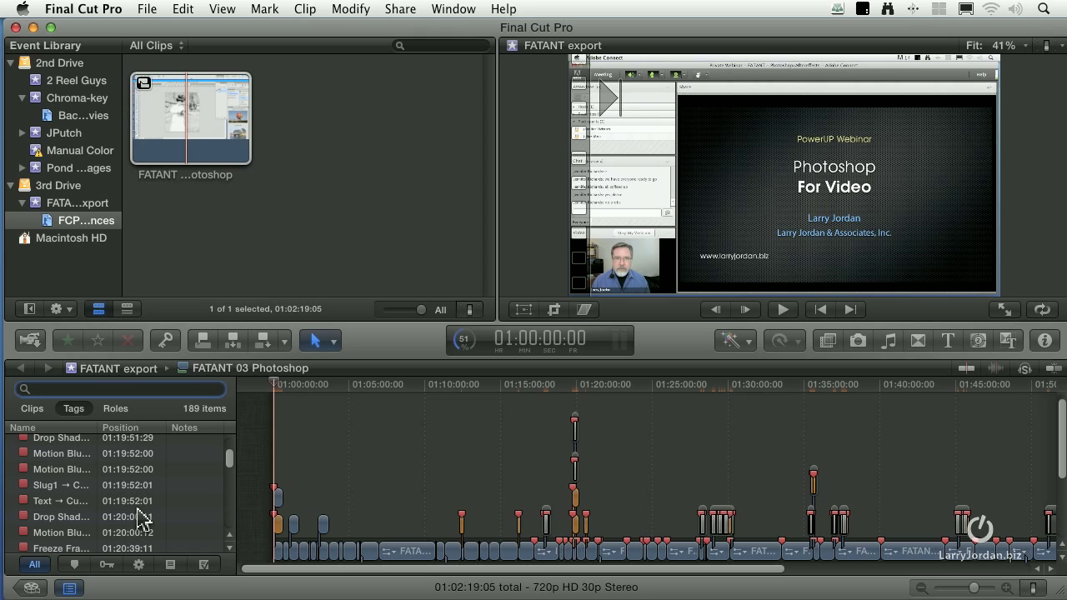
scroll(125, 510, "down", 5)
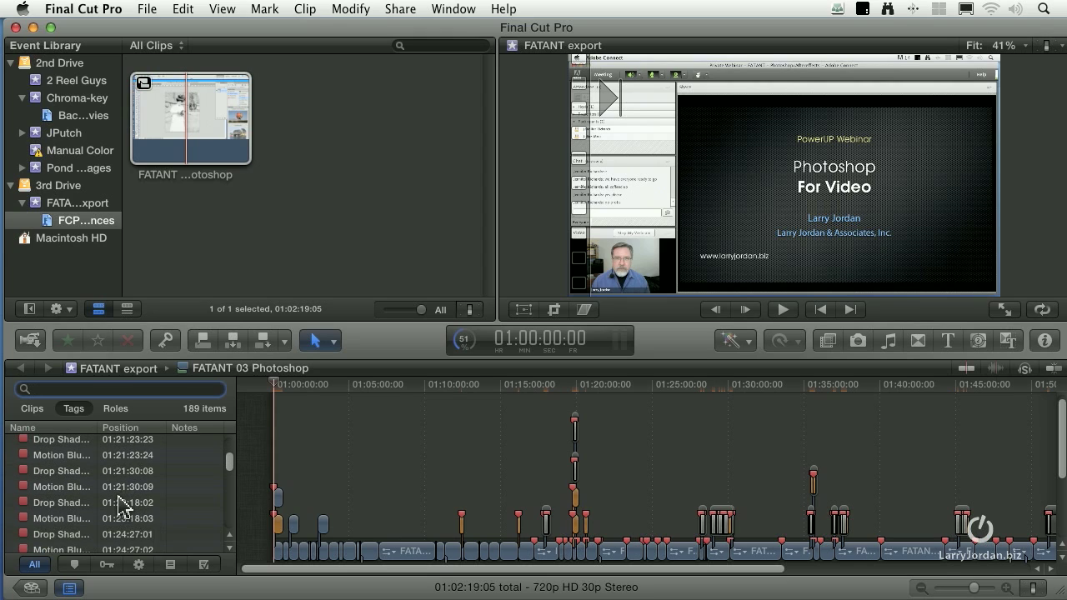
scroll(123, 504, "down", 3)
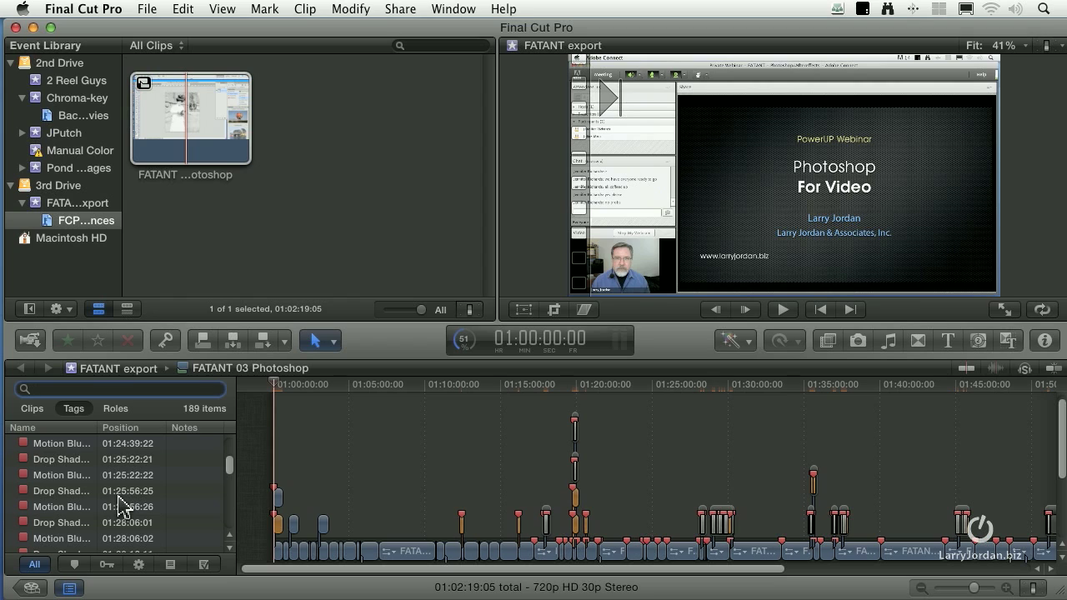
scroll(200, 500, "up", 10)
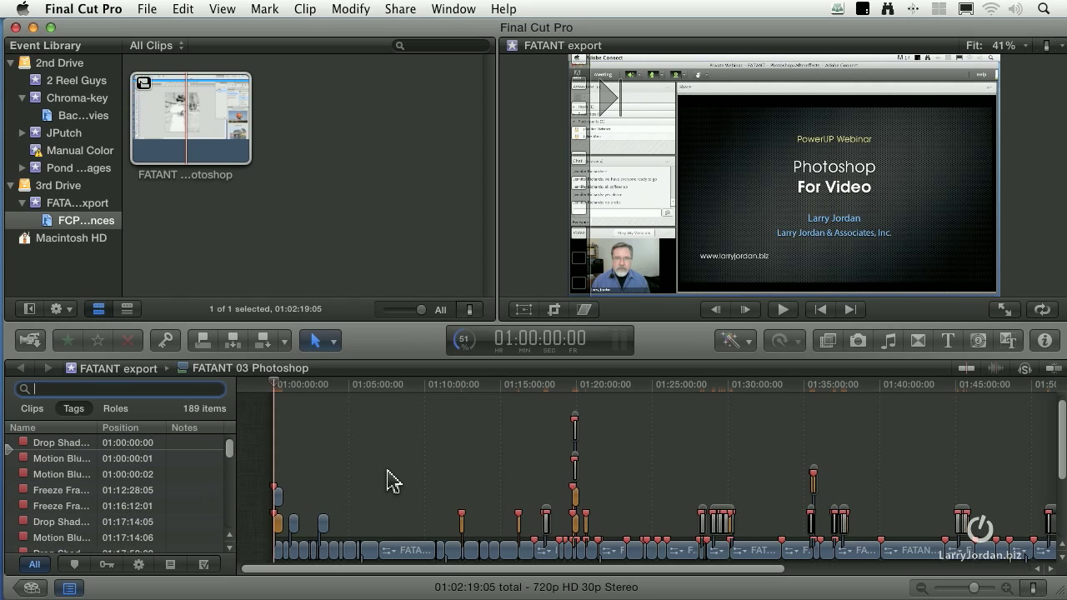
scroll(387, 481, "down", 3)
scroll(392, 481, "down", 2)
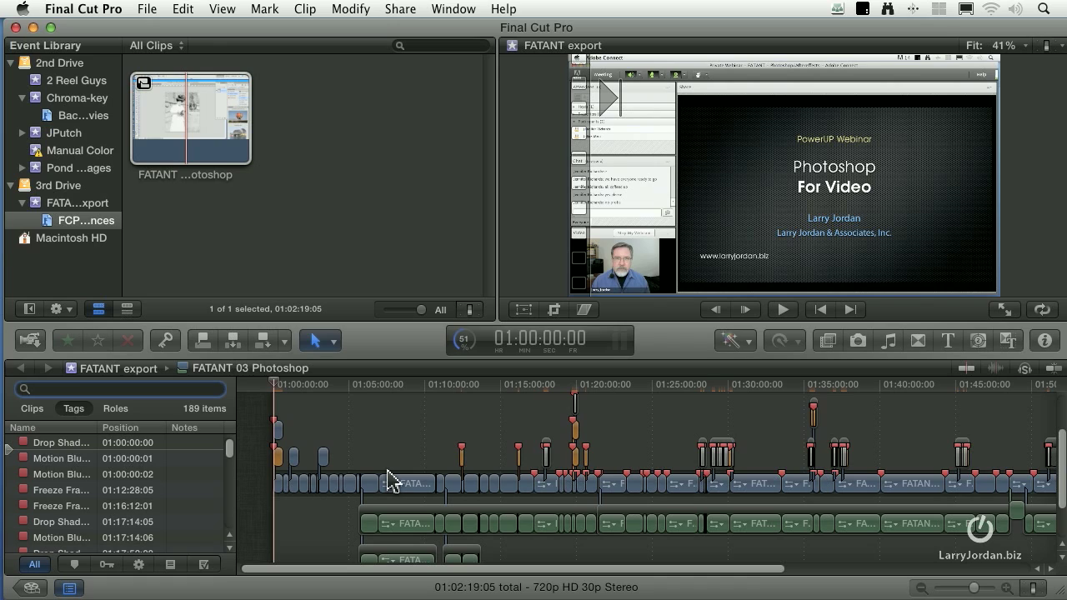